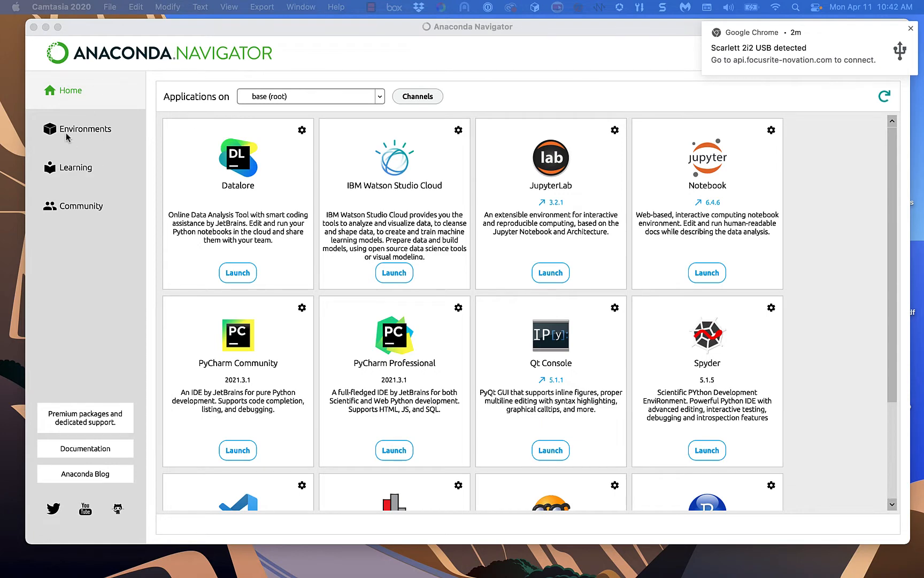
Step: Start a new environment and name it e4_, followed by the owner's surname and _is430_final_project
{"action": "left_click", "coordinate": [77, 133]}
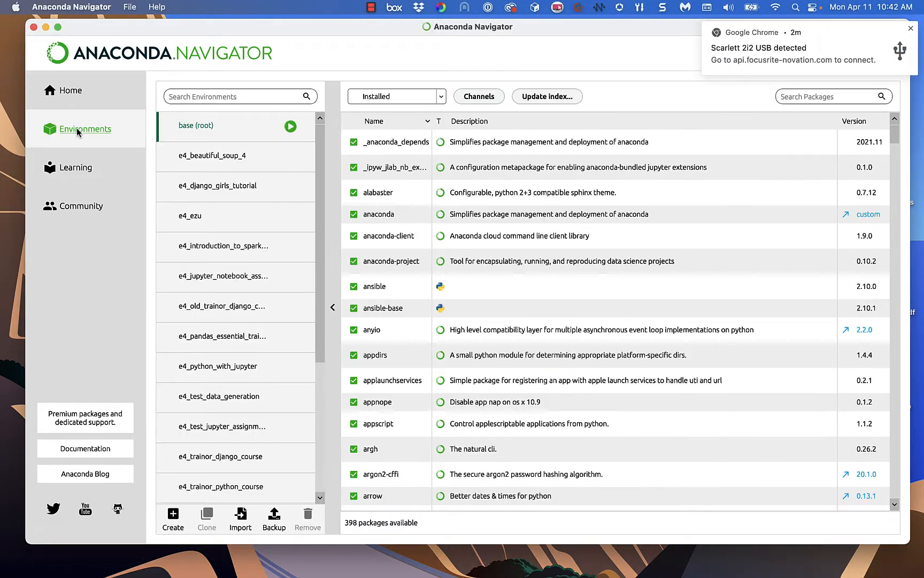
{"action": "scroll", "coordinate": [239, 382], "scroll_direction": "down", "scroll_amount": 5}
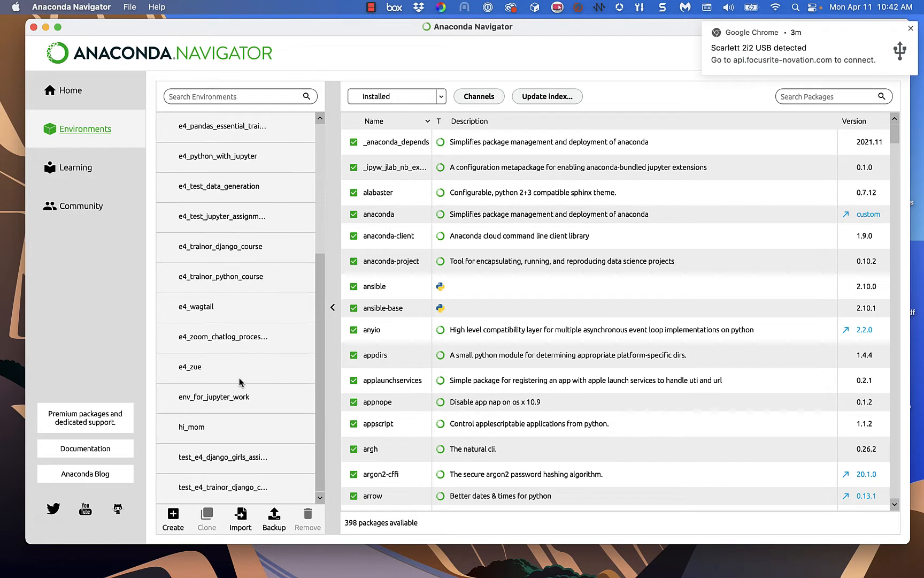
{"action": "scroll", "coordinate": [239, 382], "scroll_direction": "up", "scroll_amount": 5}
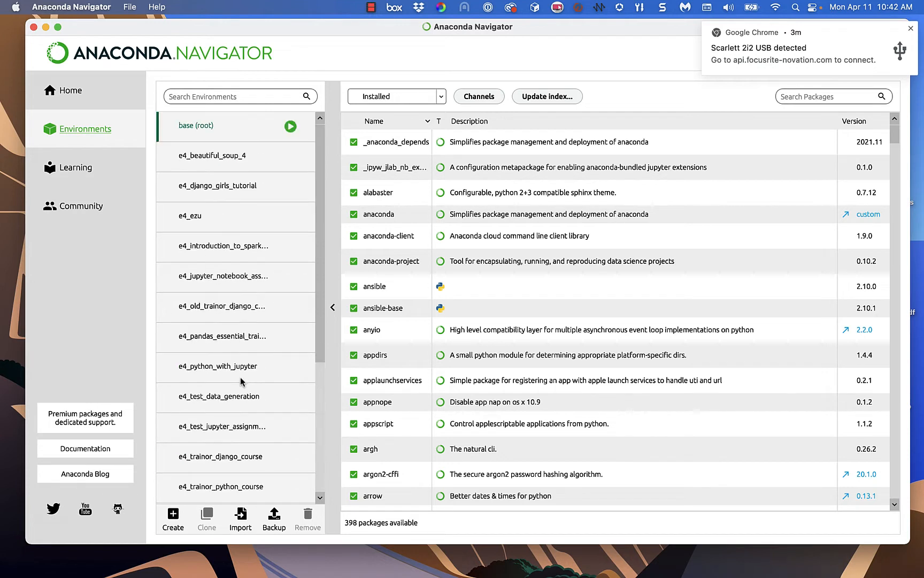
{"action": "left_click", "coordinate": [173, 517]}
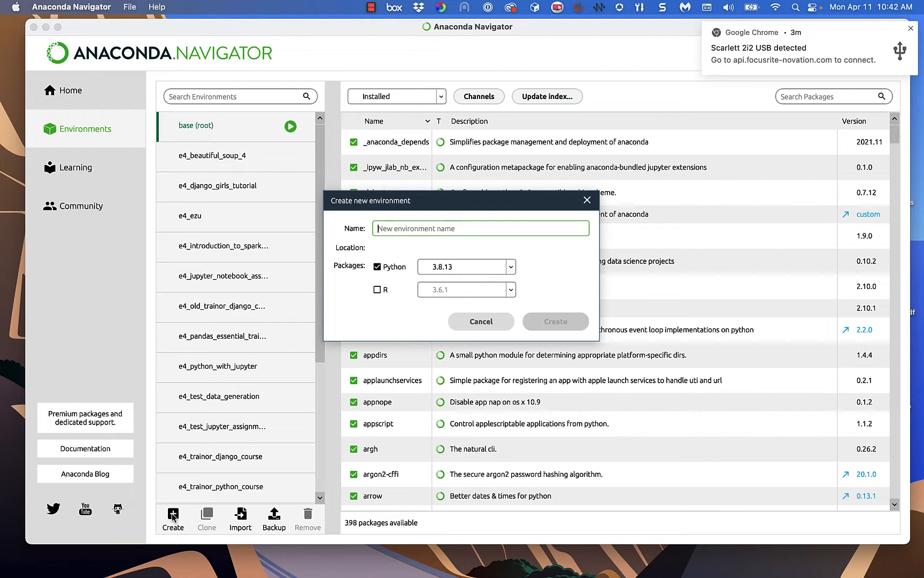
{"action": "type", "text": "e4"}
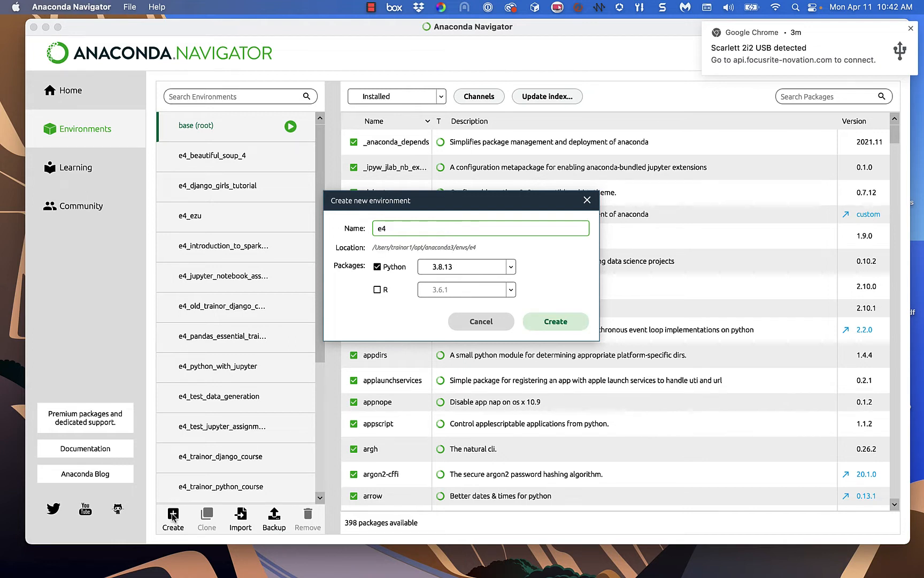
{"action": "type", "text": "_"}
{"action": "type", "text": "trainor"}
{"action": "type", "text": "_"}
{"action": "type", "text": "pyt"}
{"action": "key", "text": "BackSpace"}
{"action": "key", "text": "BackSpace"}
{"action": "key", "text": "BackSpace"}
{"action": "type", "text": "is430_final_"}
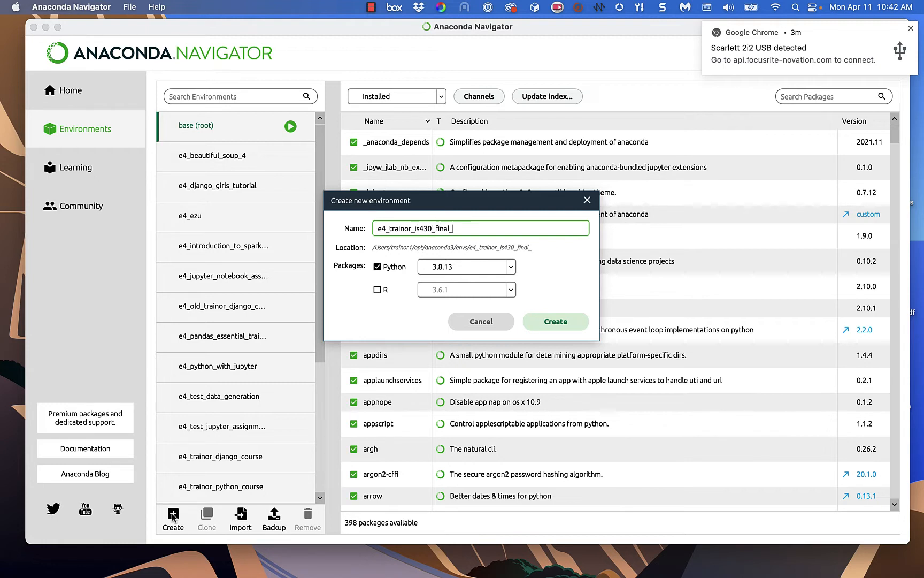
{"action": "type", "text": "project"}
Step: Create the environment with Python 3.9.11 and dismiss the Chrome USB notification
{"action": "left_click", "coordinate": [510, 267]}
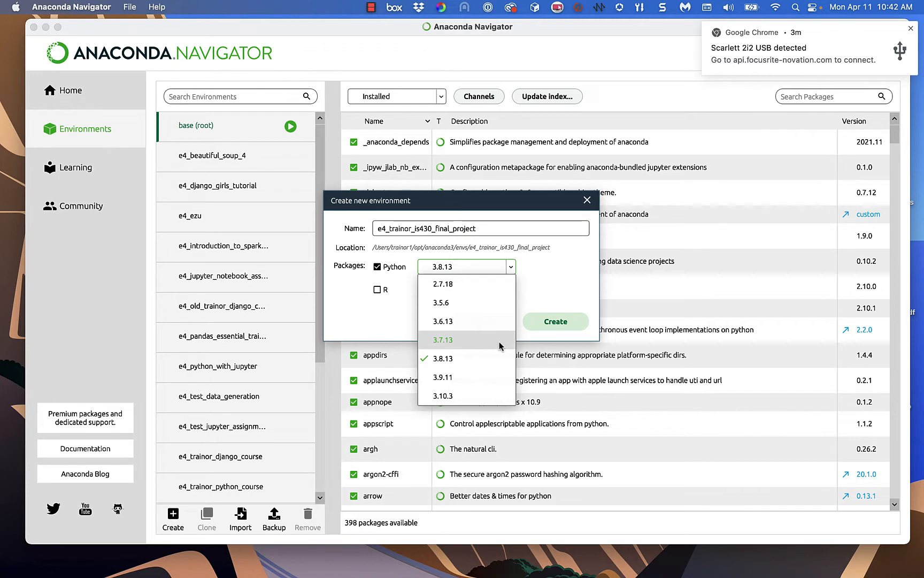
{"action": "left_click", "coordinate": [450, 379]}
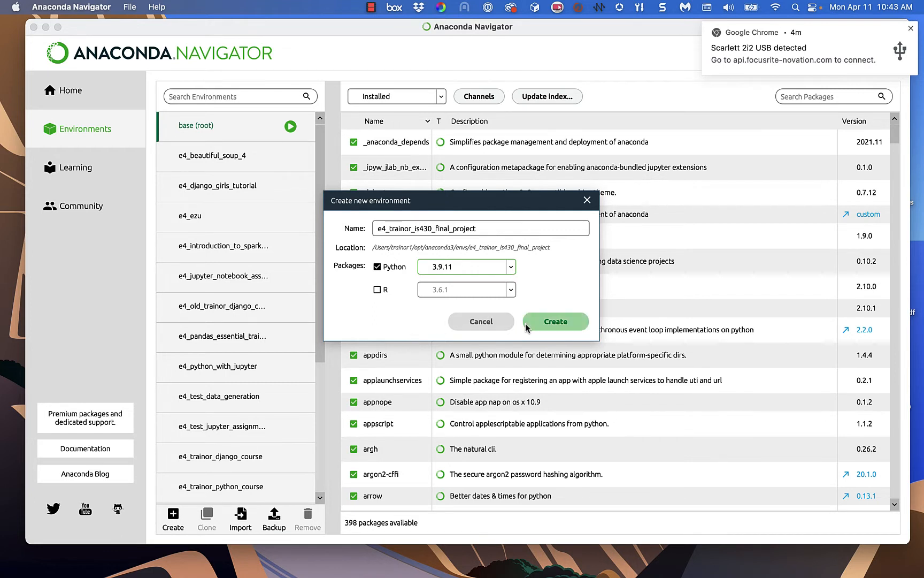
{"action": "left_click", "coordinate": [558, 324]}
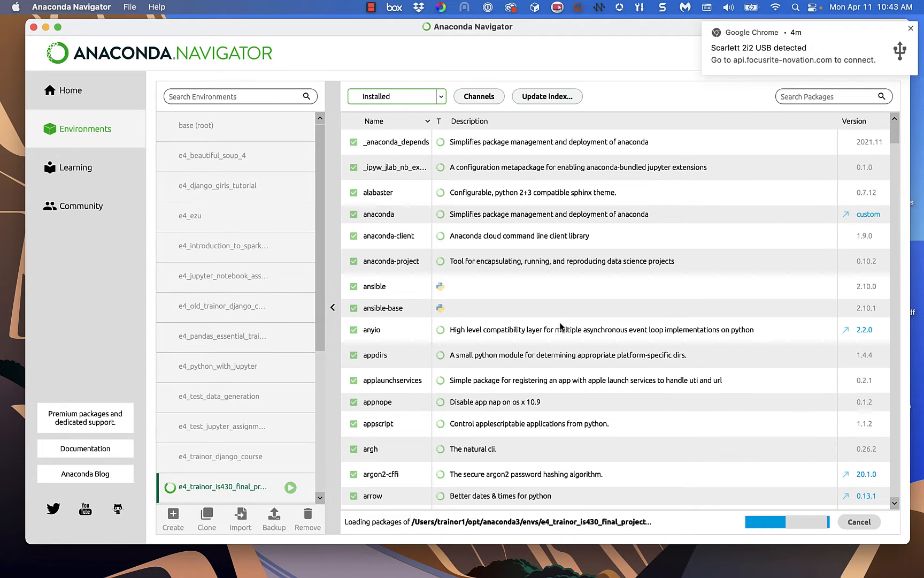
{"action": "left_click", "coordinate": [910, 31]}
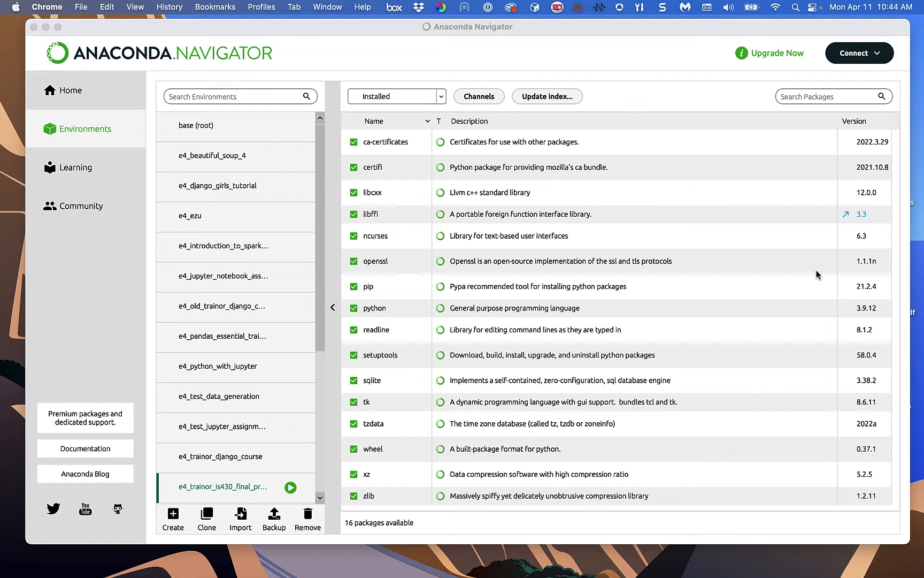
Step: List the packages not installed in the new environment and search them for jupyter
{"action": "left_click", "coordinate": [442, 97]}
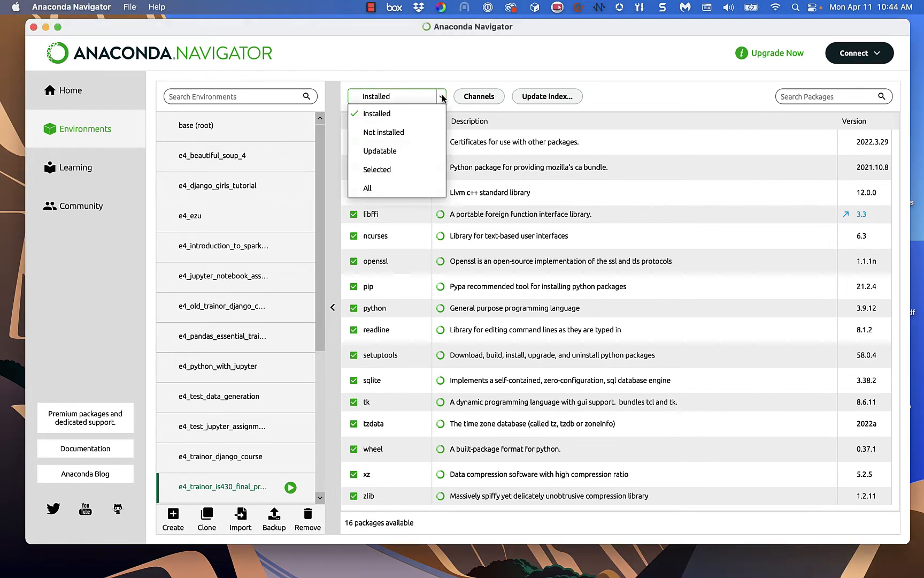
{"action": "left_click", "coordinate": [404, 133]}
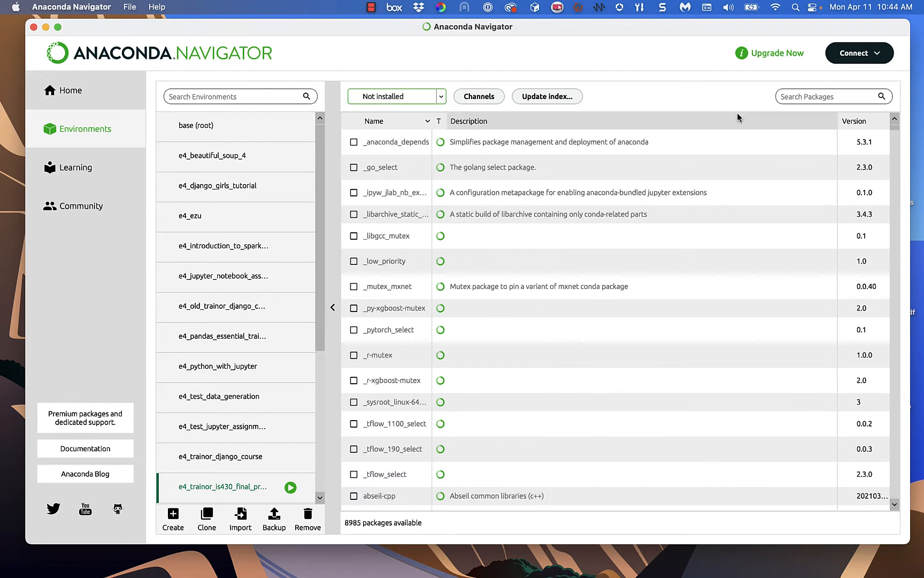
{"action": "left_click", "coordinate": [800, 99]}
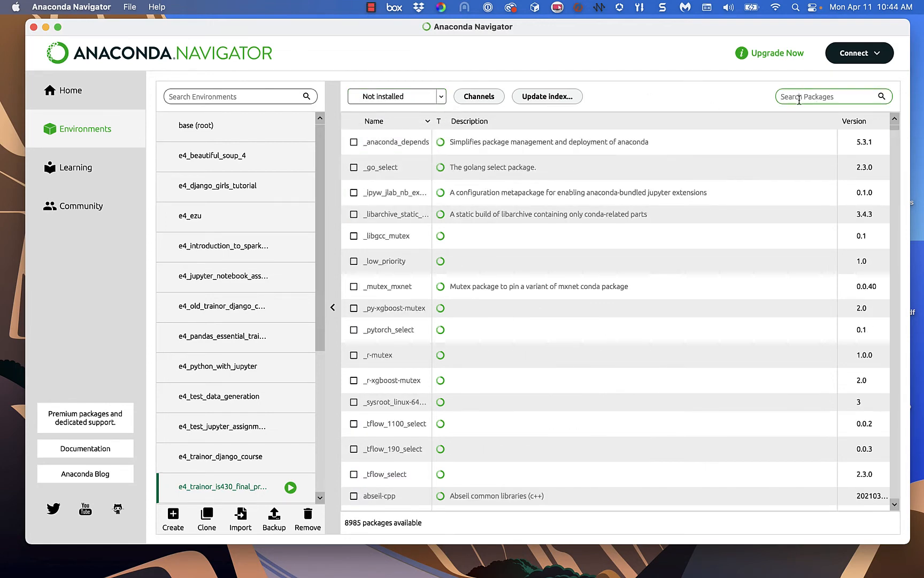
{"action": "type", "text": "jupy"}
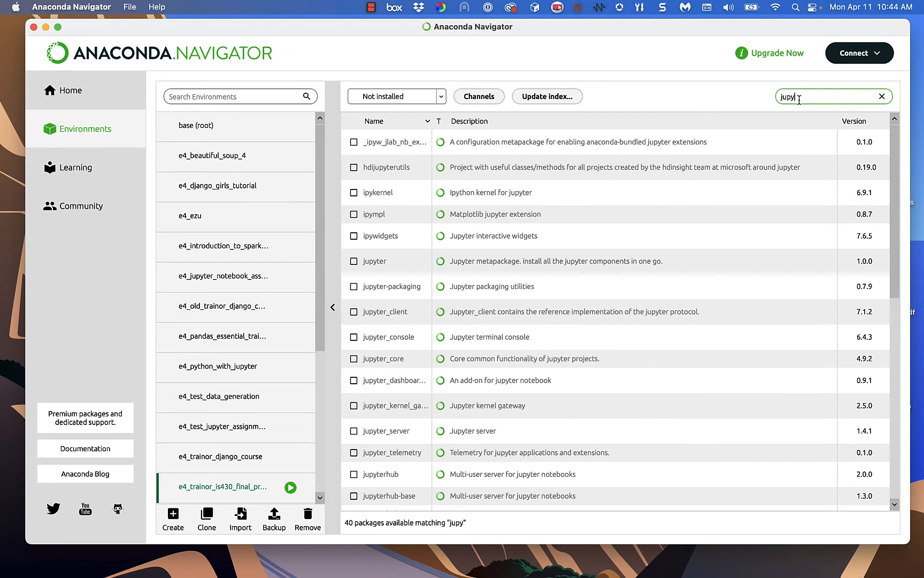
{"action": "type", "text": "ter"}
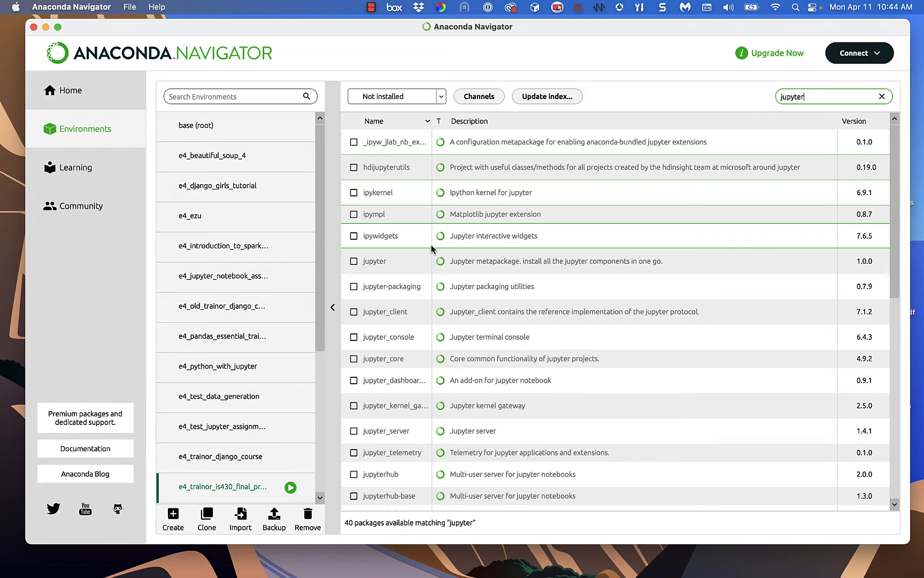
{"action": "scroll", "coordinate": [423, 295], "scroll_direction": "down", "scroll_amount": 5}
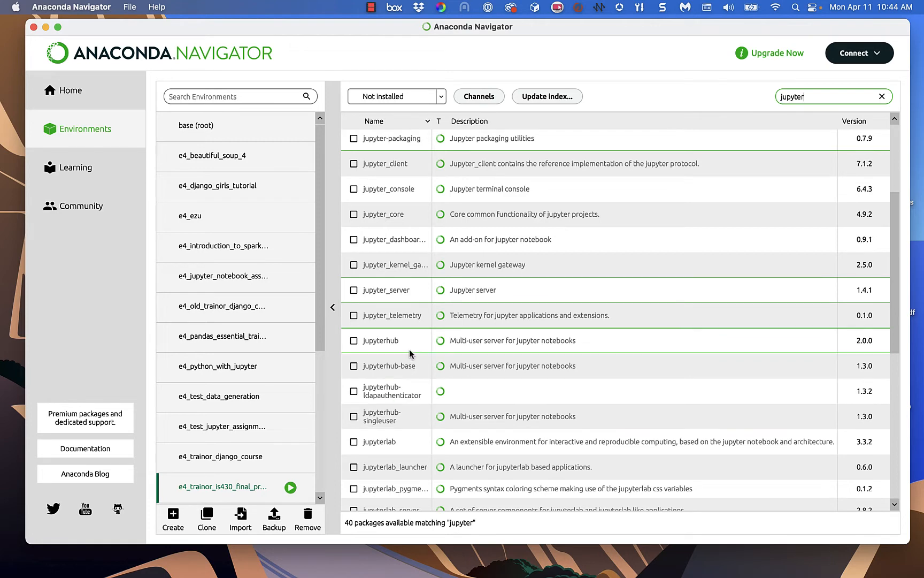
{"action": "scroll", "coordinate": [410, 349], "scroll_direction": "up", "scroll_amount": 3}
{"action": "scroll", "coordinate": [408, 349], "scroll_direction": "up", "scroll_amount": 2}
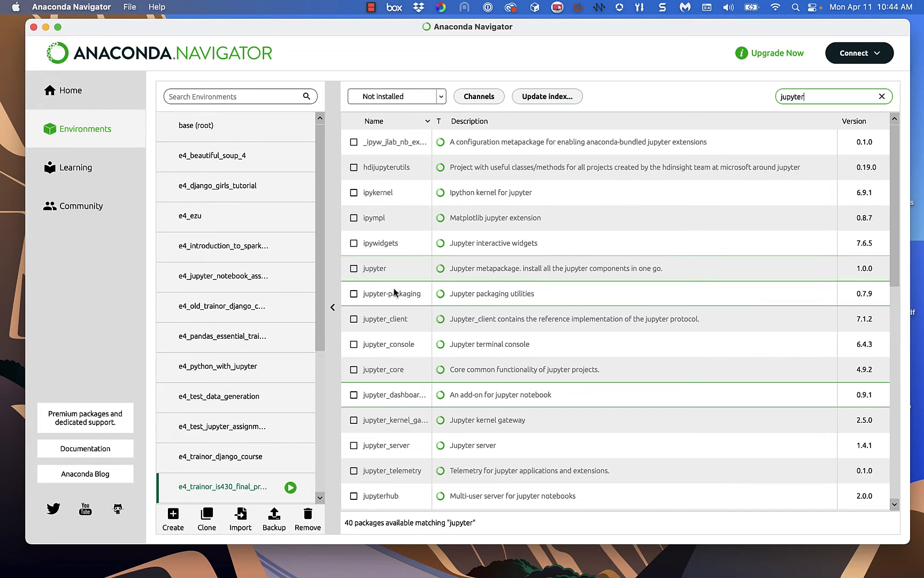
Step: Install the jupyter metapackage together with its dependencies in the new environment
{"action": "left_click", "coordinate": [353, 269]}
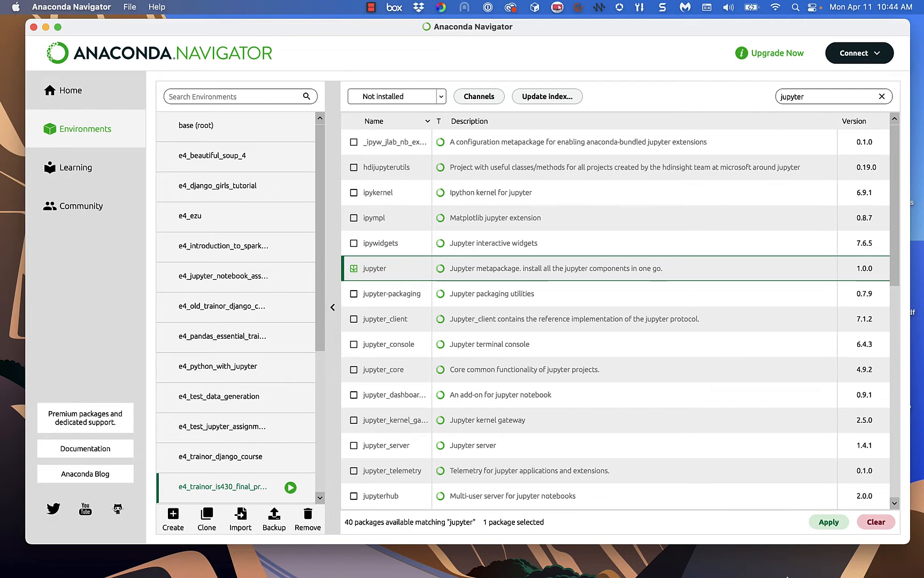
{"action": "left_click", "coordinate": [826, 522]}
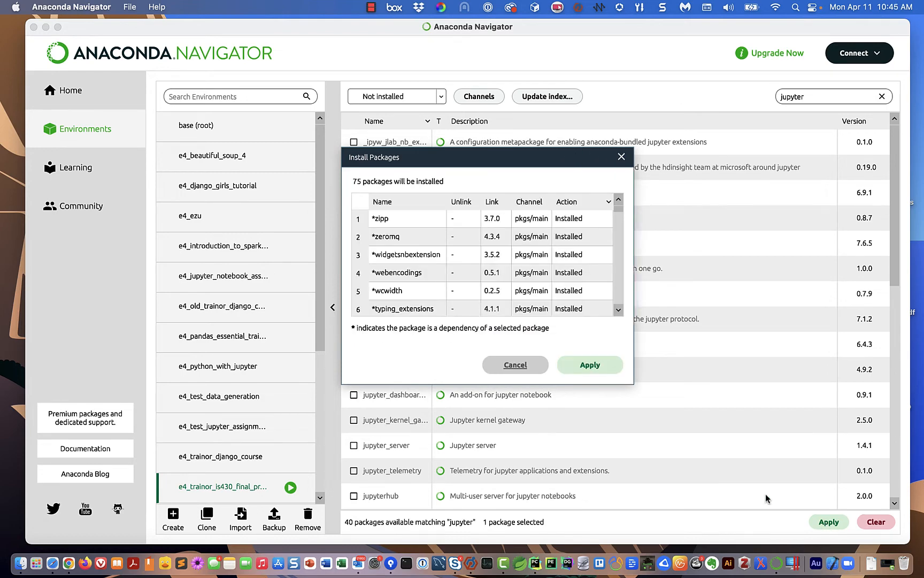
{"action": "left_click", "coordinate": [600, 361]}
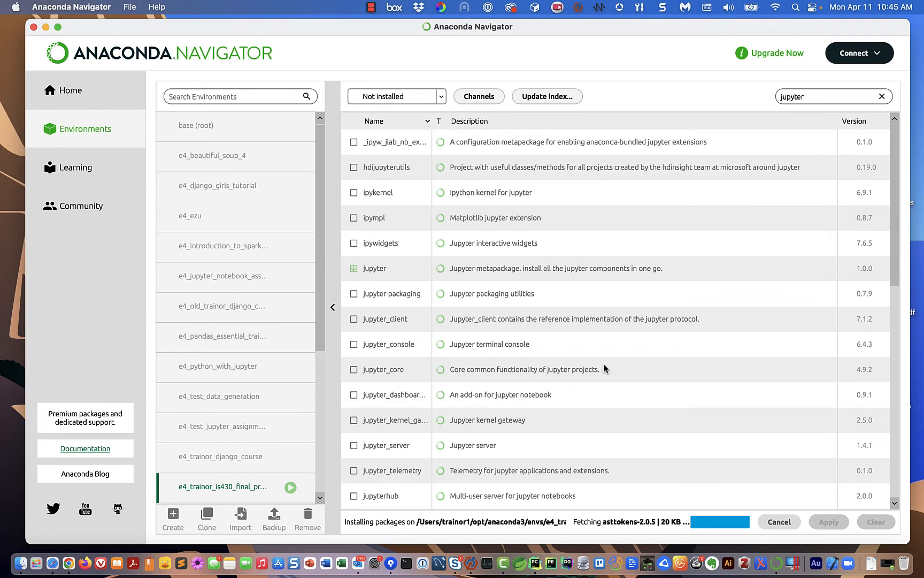
{"action": "left_click", "coordinate": [372, 8]}
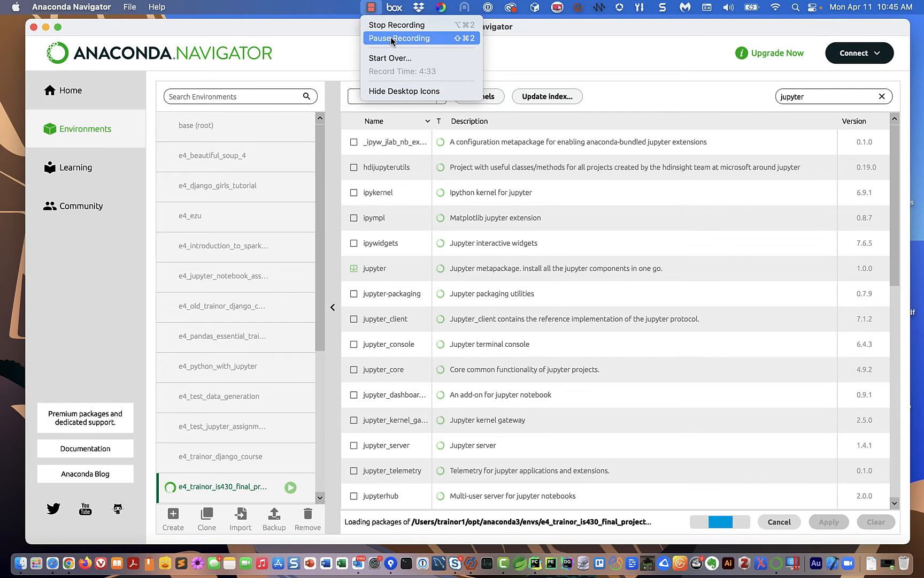
{"action": "left_click", "coordinate": [316, 9]}
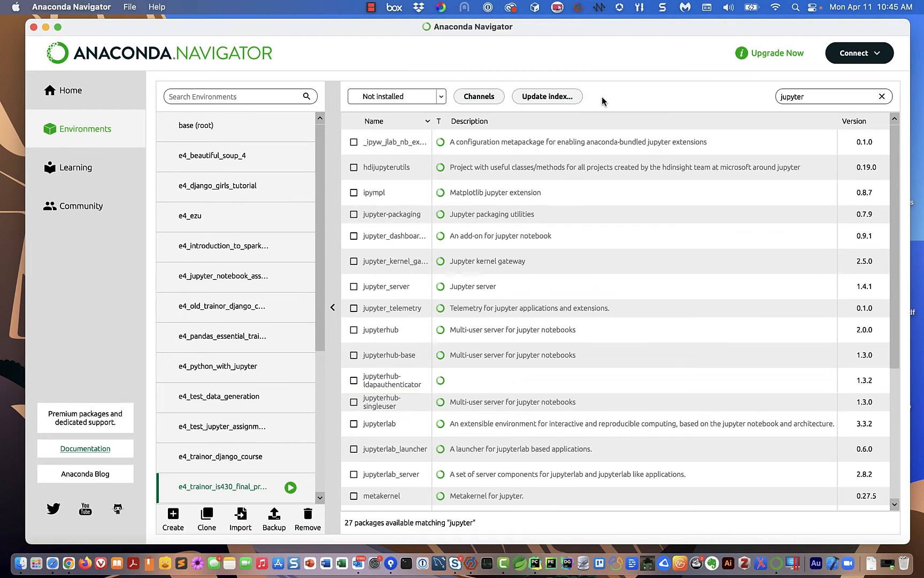
Step: Clear the package search and list the environment's installed packages to examine the Jupyter entries and their package types
{"action": "left_click", "coordinate": [880, 96]}
{"action": "left_click", "coordinate": [881, 96]}
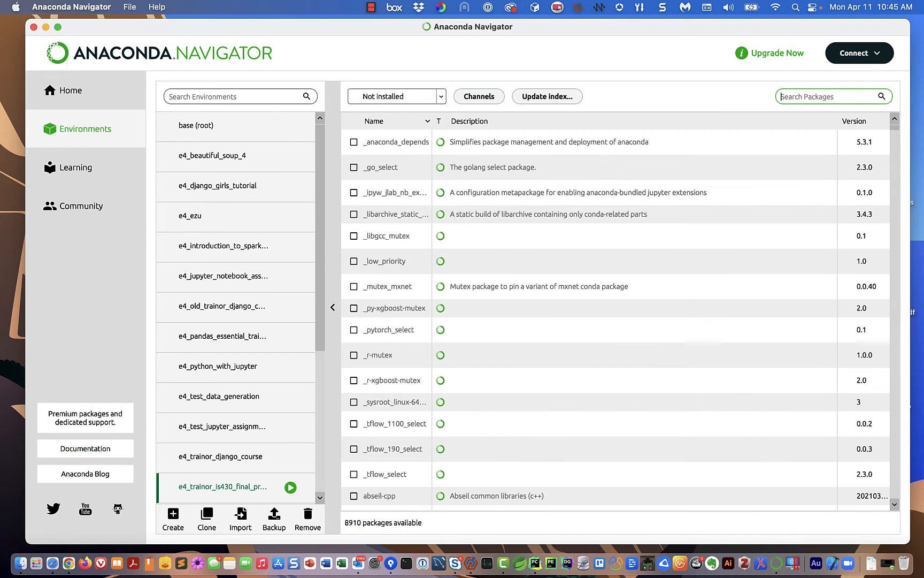
{"action": "left_click", "coordinate": [440, 97]}
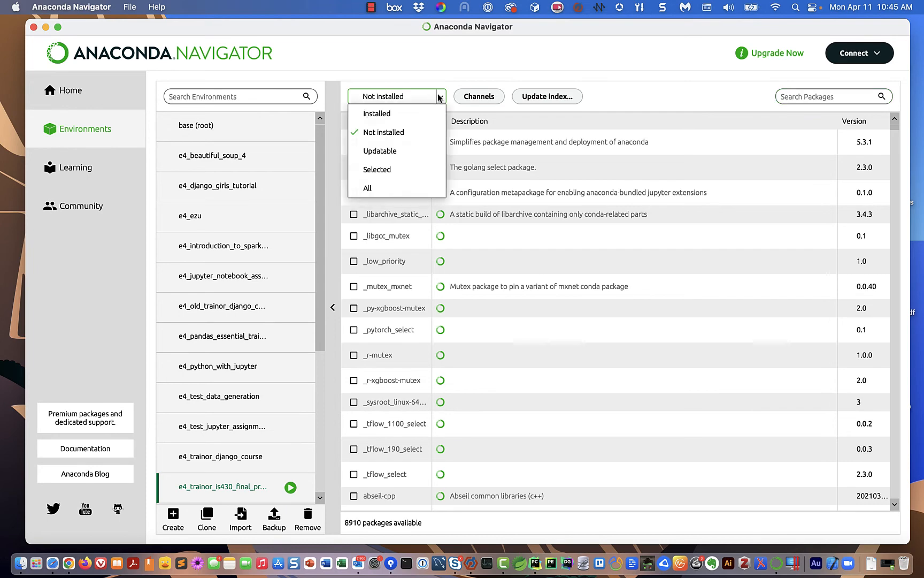
{"action": "left_click", "coordinate": [366, 114]}
{"action": "scroll", "coordinate": [408, 272], "scroll_direction": "down", "scroll_amount": 10}
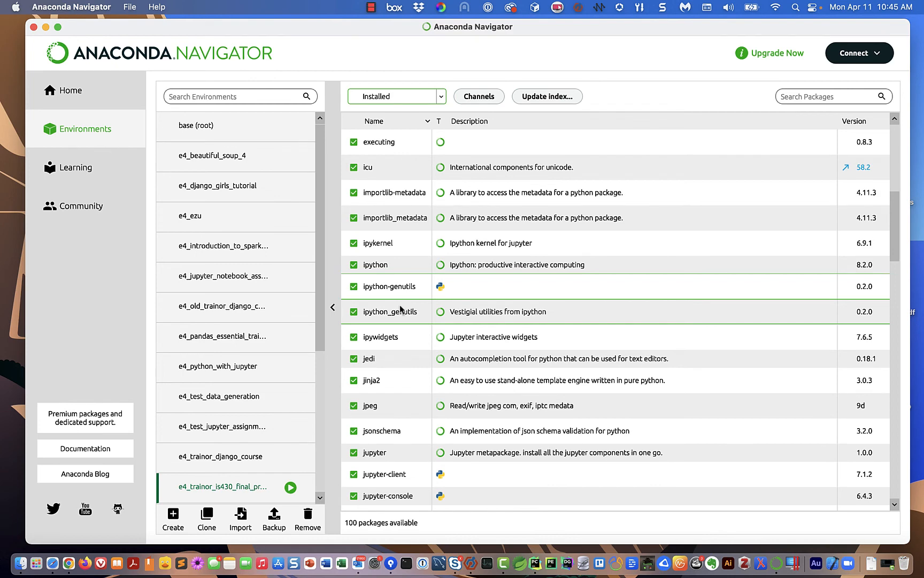
{"action": "scroll", "coordinate": [401, 304], "scroll_direction": "down", "scroll_amount": 5}
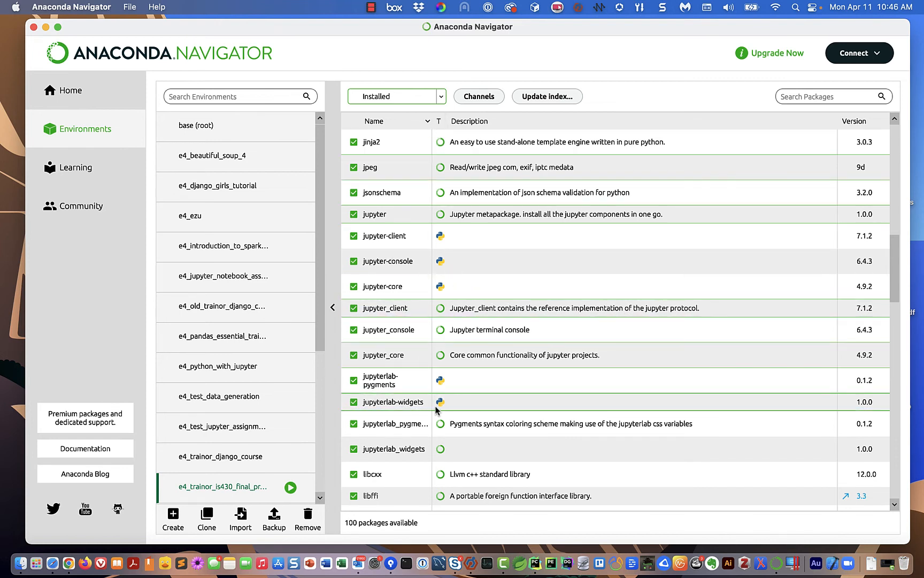
{"action": "mouse_move", "coordinate": [445, 409]}
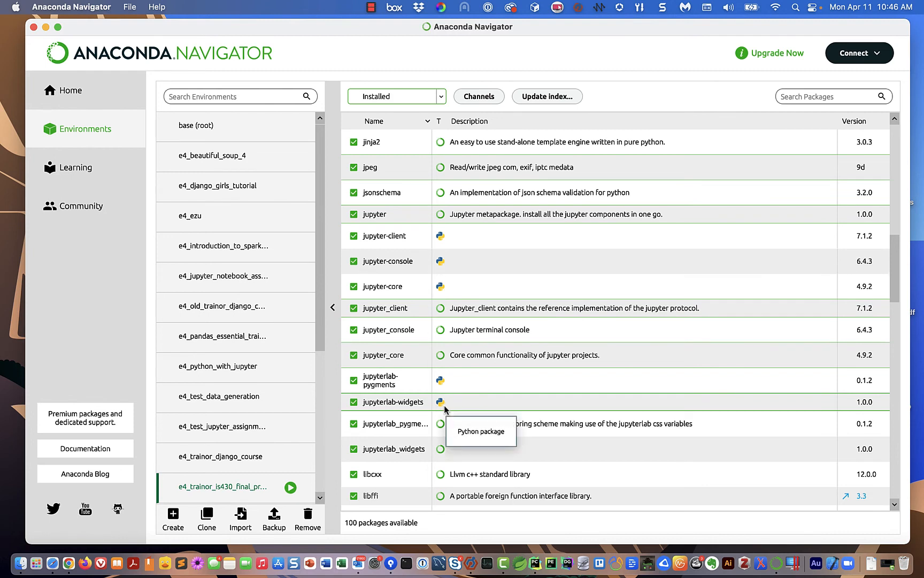